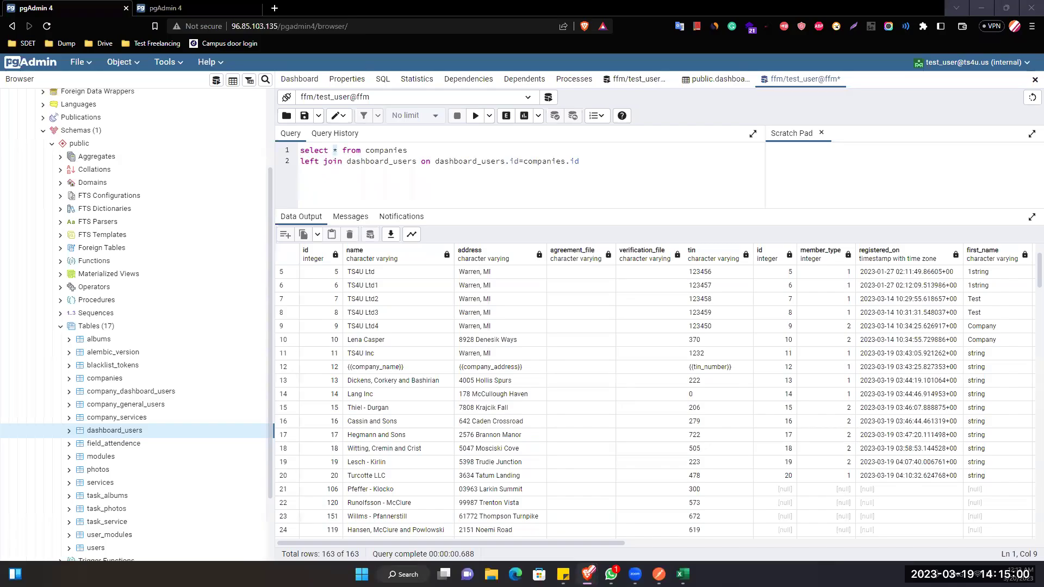
Step: Select the word 'left' in the join on line 2 to replace it with 'right'
click(330, 172)
drag(319, 160, 284, 162)
text(right)
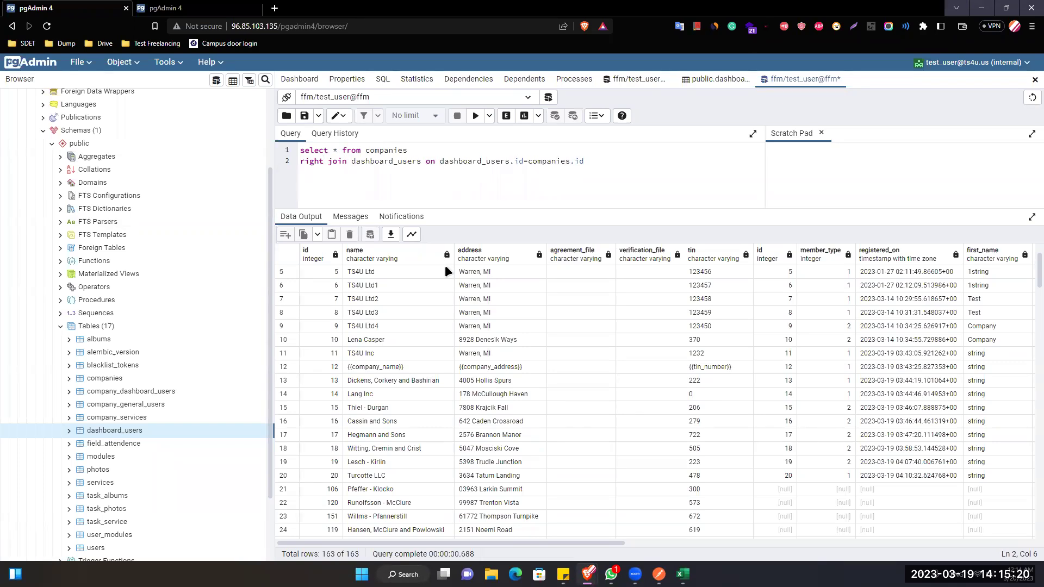
Step: Execute the right join query, returning 20 combined rows, and return to the editor
click(475, 116)
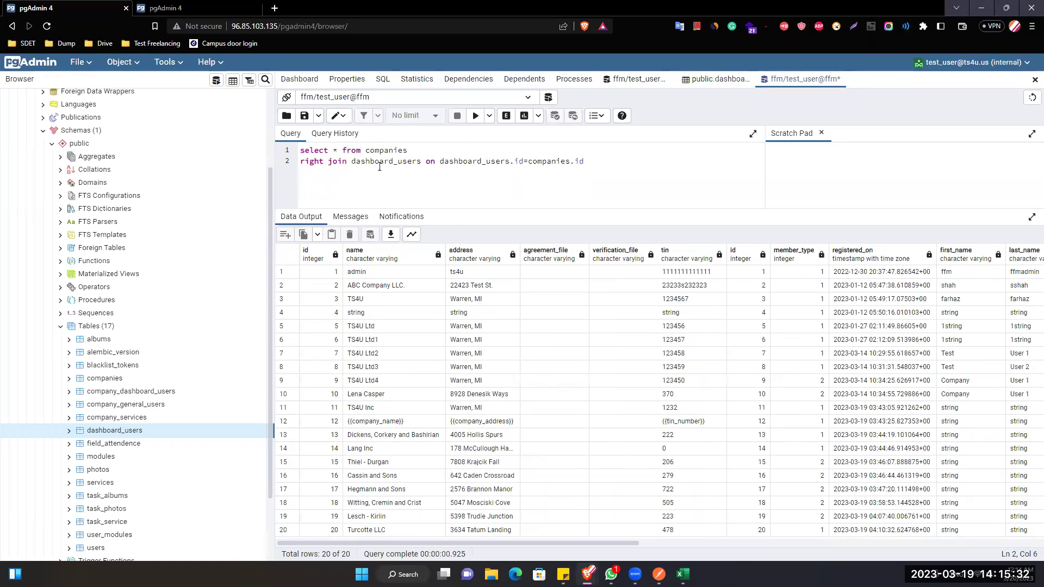
drag(481, 542, 733, 544)
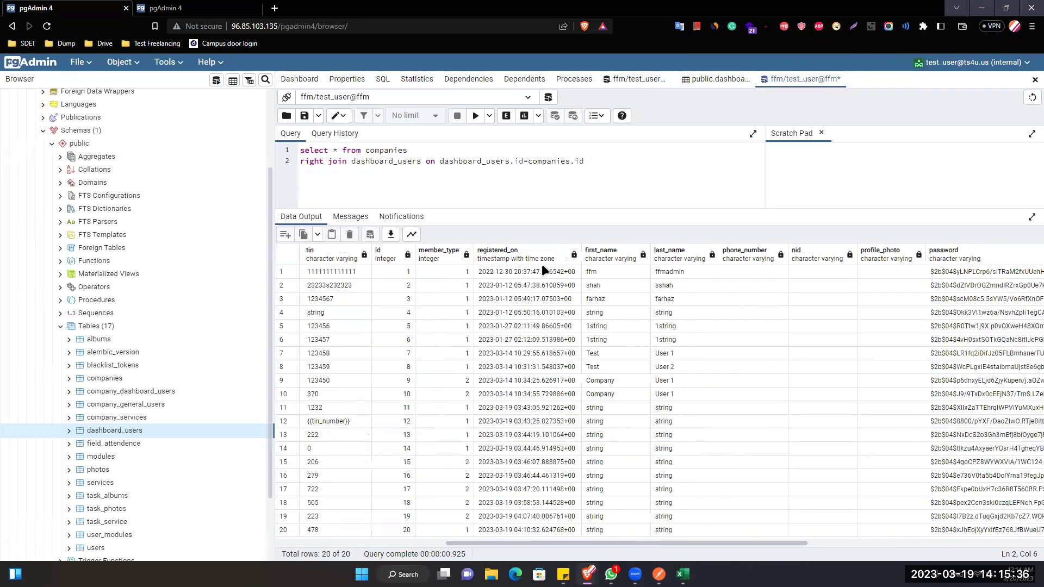
drag(575, 539, 443, 553)
scroll(457, 449, left, 5)
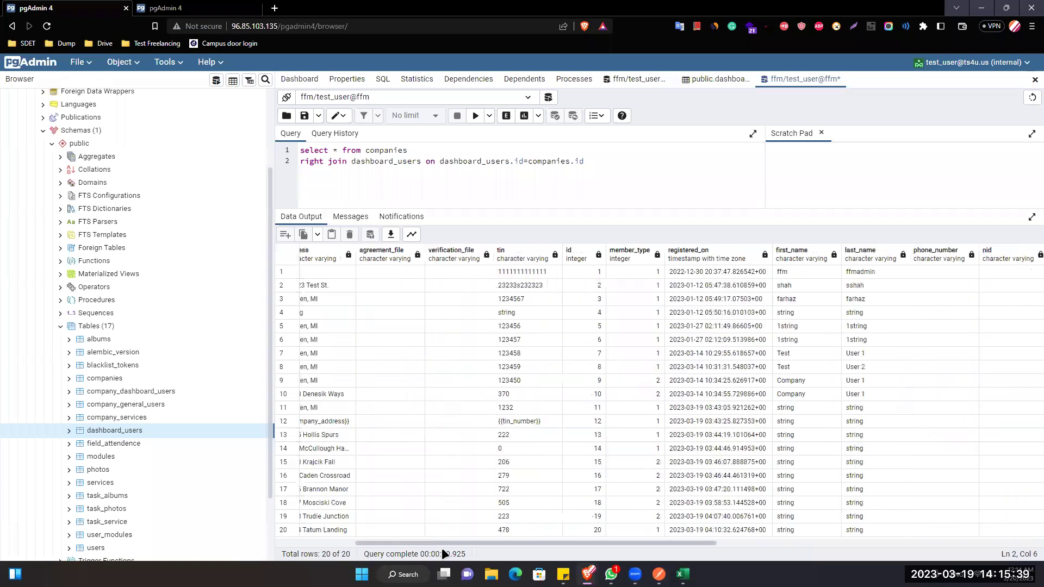
scroll(487, 380, left, 5)
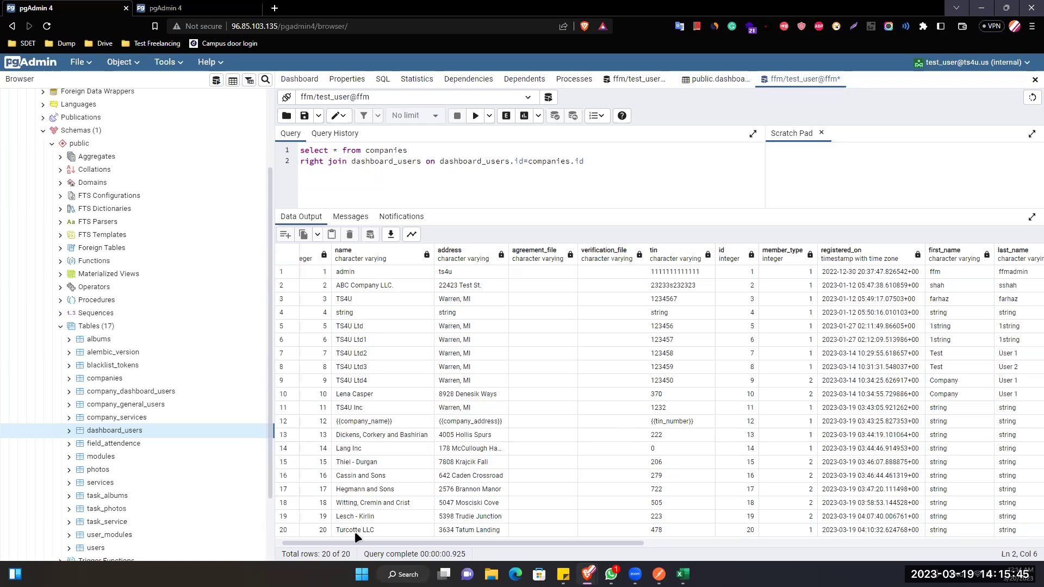
mouse_move(585, 542)
mouse_down()
mouse_move(633, 543)
mouse_move(556, 541)
mouse_up()
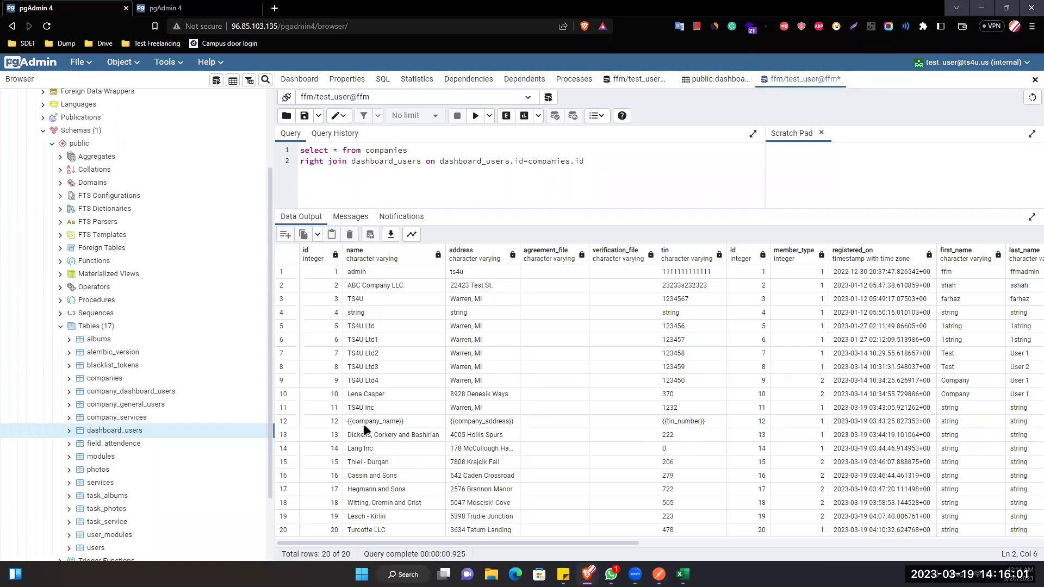
key(super)
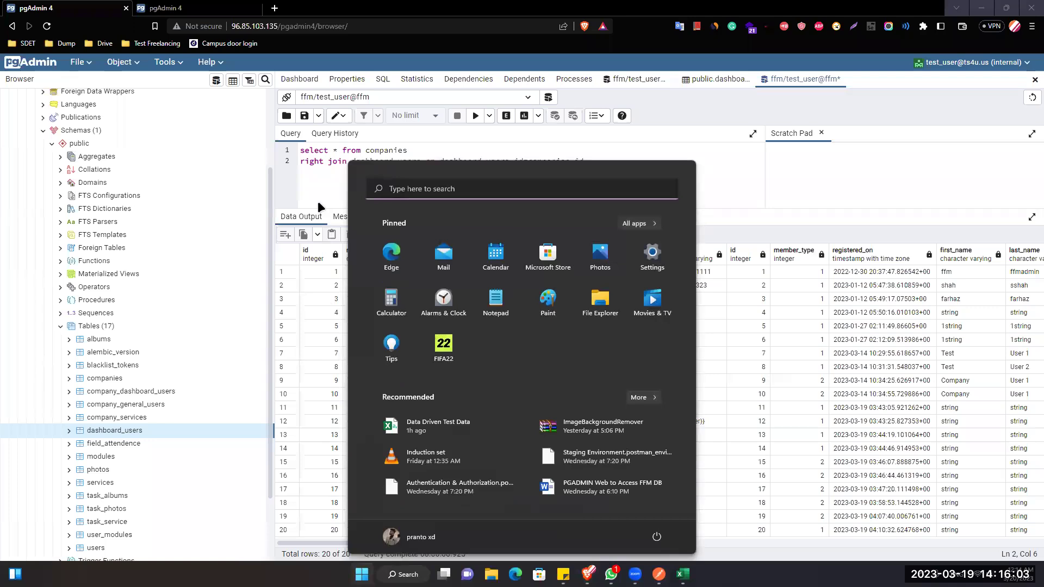
click(318, 202)
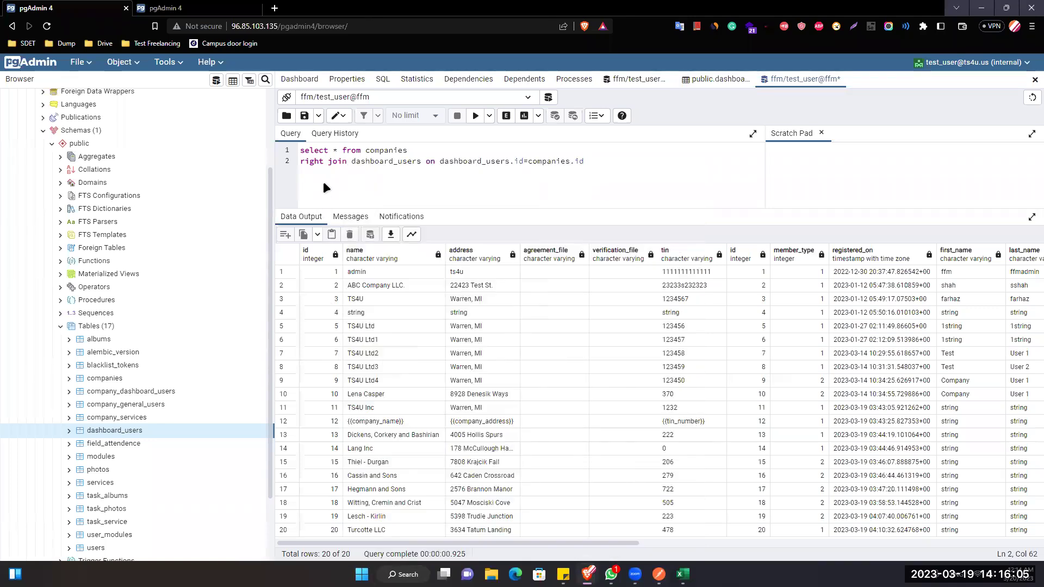